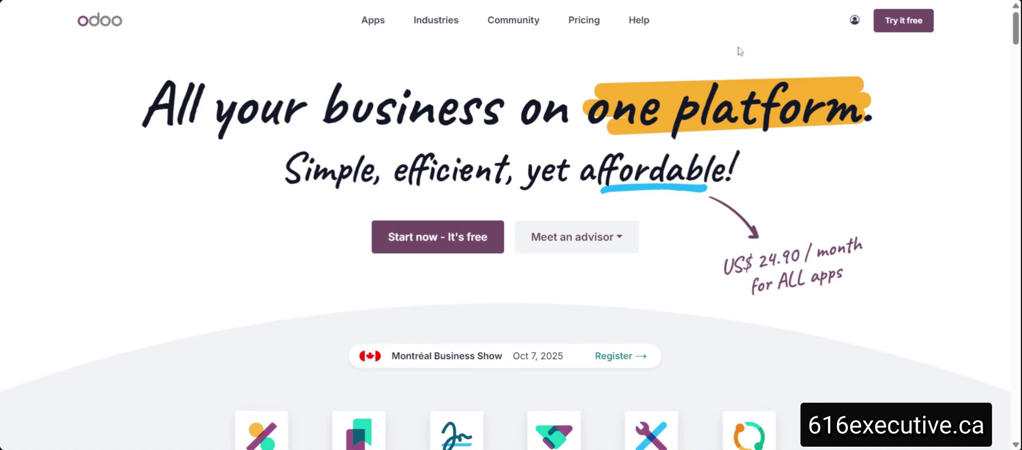
- Start a free trial with Accounting as the single chosen app
left_click(903, 20)
scroll(758, 135, "down", 2)
scroll(758, 135, "down", 2)
scroll(758, 136, "down", 4)
scroll(758, 136, "down", 2)
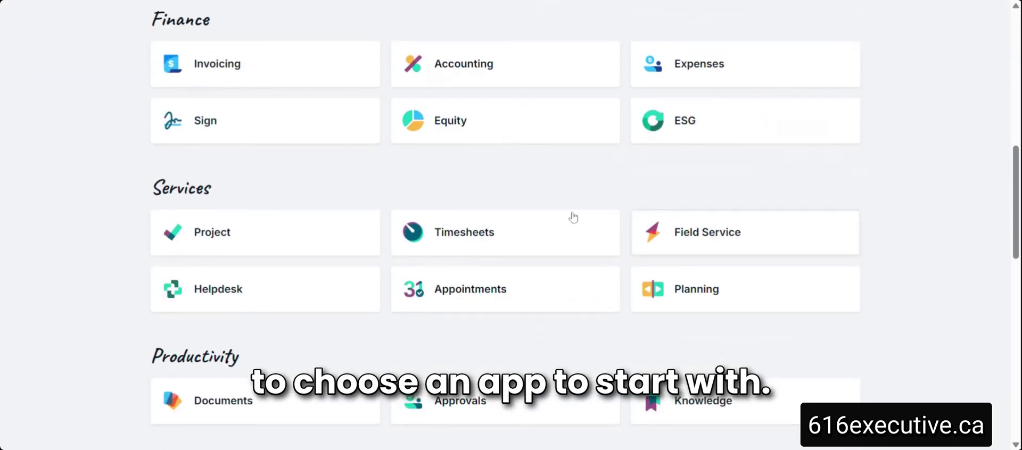
left_click(449, 84)
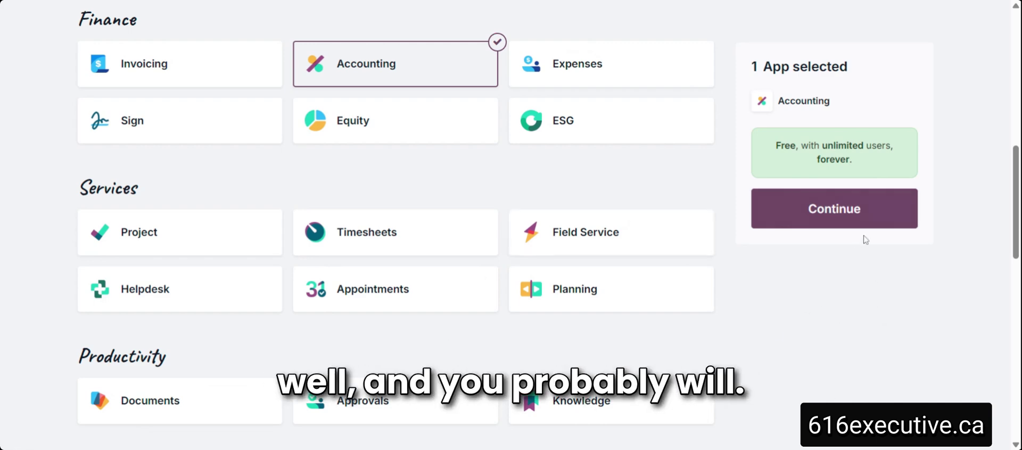
left_click(810, 218)
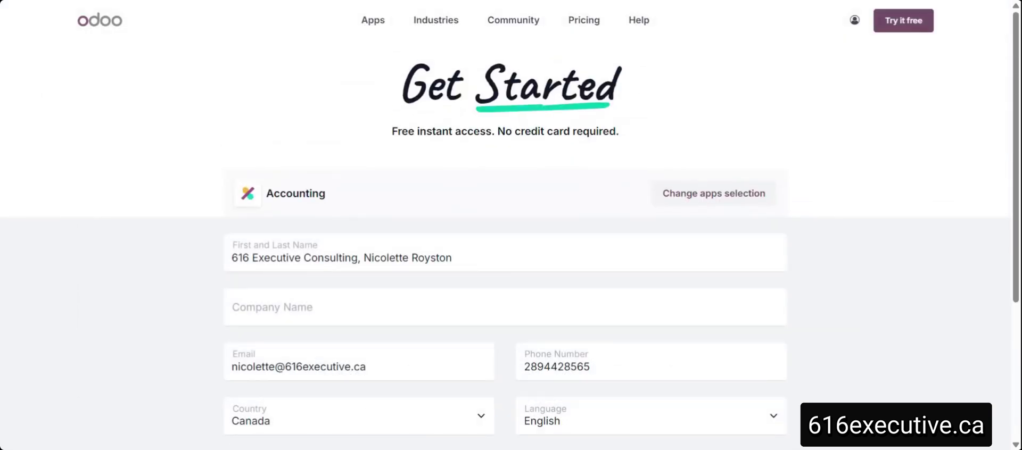
- Remove the company prefix from the First and Last Name field
scroll(812, 219, "down", 3)
left_click_drag(232, 115, 361, 115)
key("BackSpace")
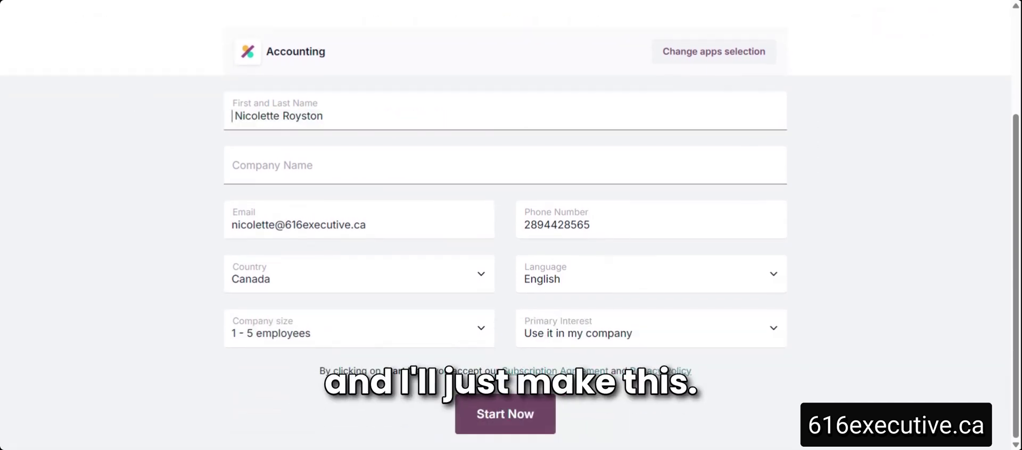
- Enter the company name 'testnumberonefortoday' and submit the sign-up to create the database
left_click(479, 169)
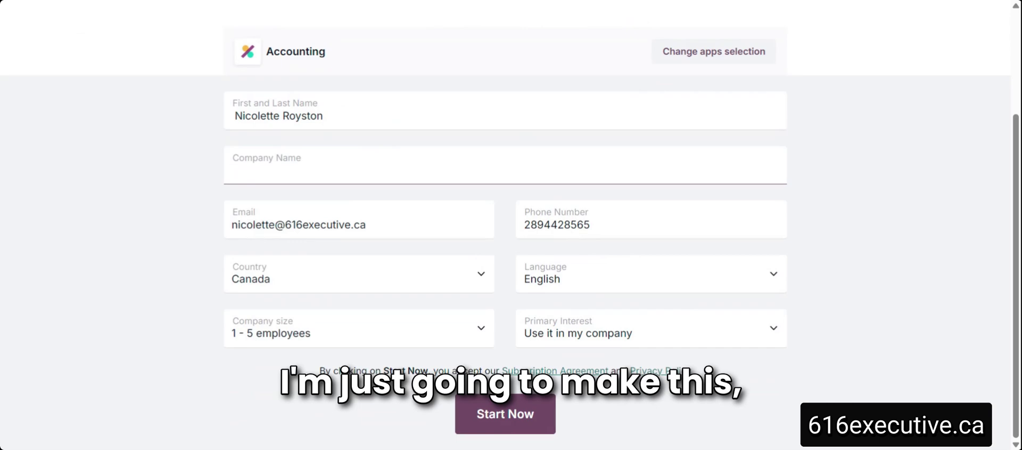
type("test")
type("umber ")
type("nefortoday")
left_click(12, 280)
scroll(11, 280, "down", 1)
left_click(530, 423)
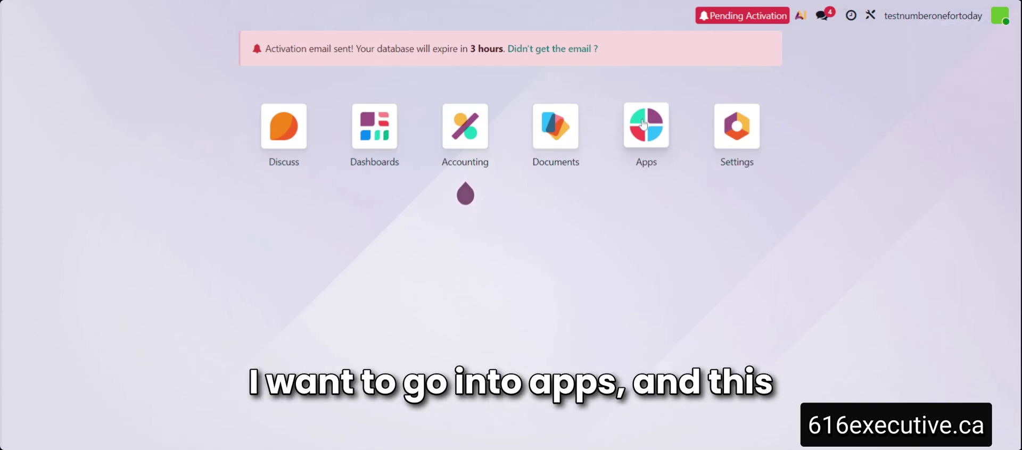
- Browse the Apps catalogue's installable modules, such as Sales, CRM and Accounting
left_click(643, 124)
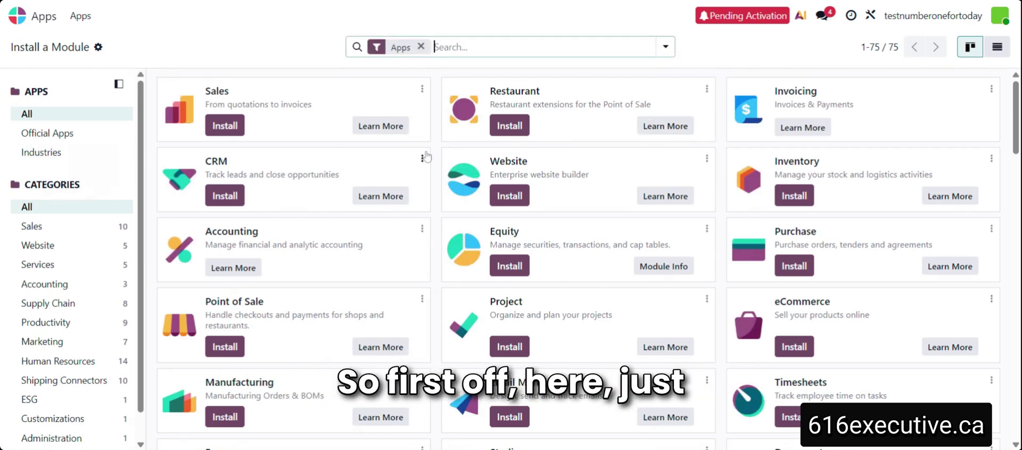
scroll(420, 144, "down", 3)
scroll(426, 156, "down", 5)
scroll(427, 156, "down", 4)
scroll(427, 155, "down", 2)
scroll(427, 155, "down", 4)
scroll(426, 155, "down", 5)
scroll(427, 156, "down", 2)
scroll(427, 155, "down", 5)
scroll(427, 155, "down", 2)
scroll(426, 155, "up", 6)
scroll(427, 156, "up", 6)
scroll(426, 155, "up", 5)
scroll(426, 156, "up", 5)
scroll(426, 156, "up", 2)
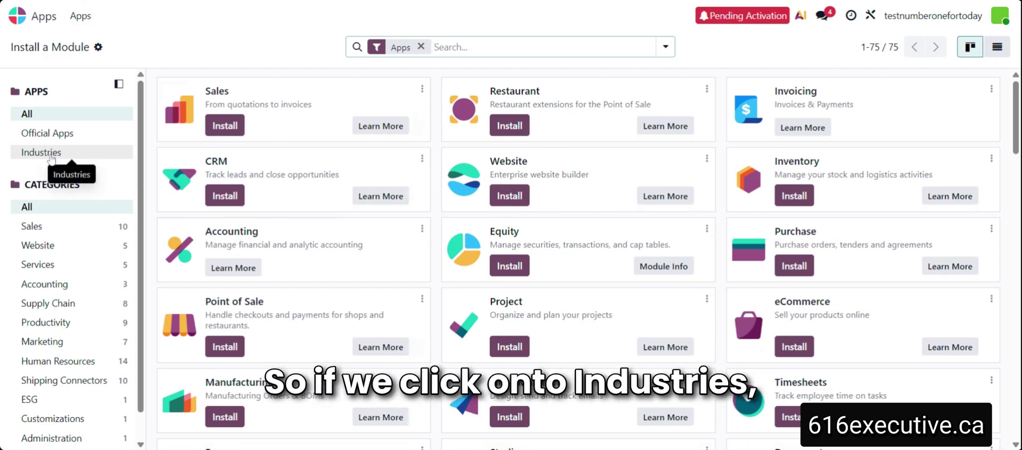
- Filter the Apps catalogue to Industries and scroll down to the Bakery package
left_click(51, 155)
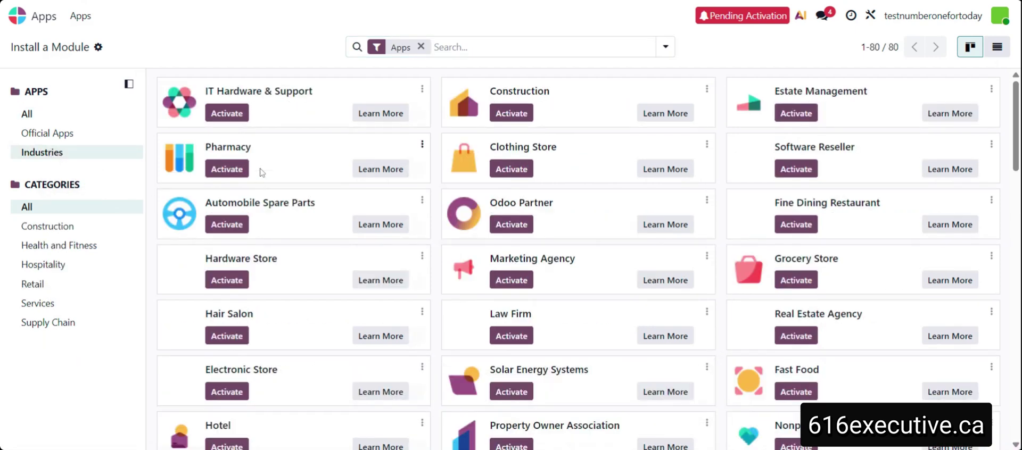
scroll(333, 167, "down", 1)
scroll(332, 168, "down", 1)
scroll(333, 167, "down", 1)
scroll(333, 167, "down", 2)
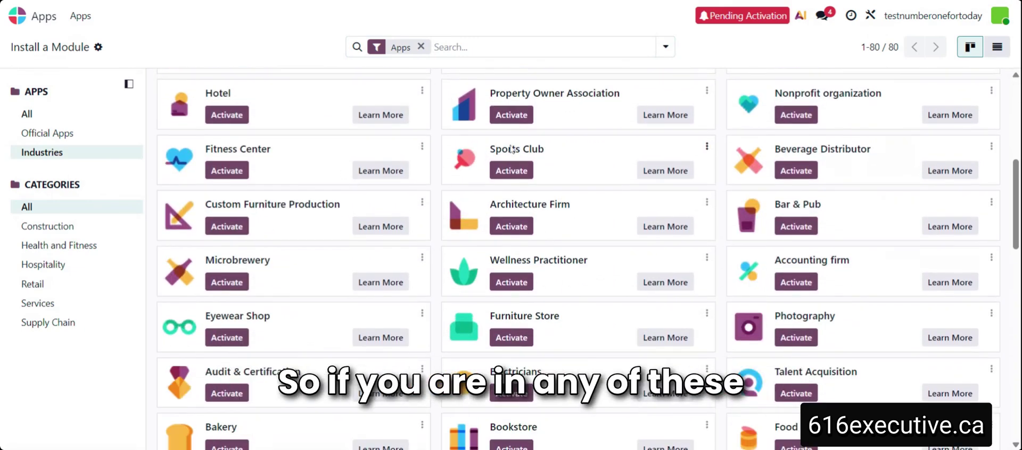
scroll(637, 174, "down", 1)
scroll(665, 224, "down", 1)
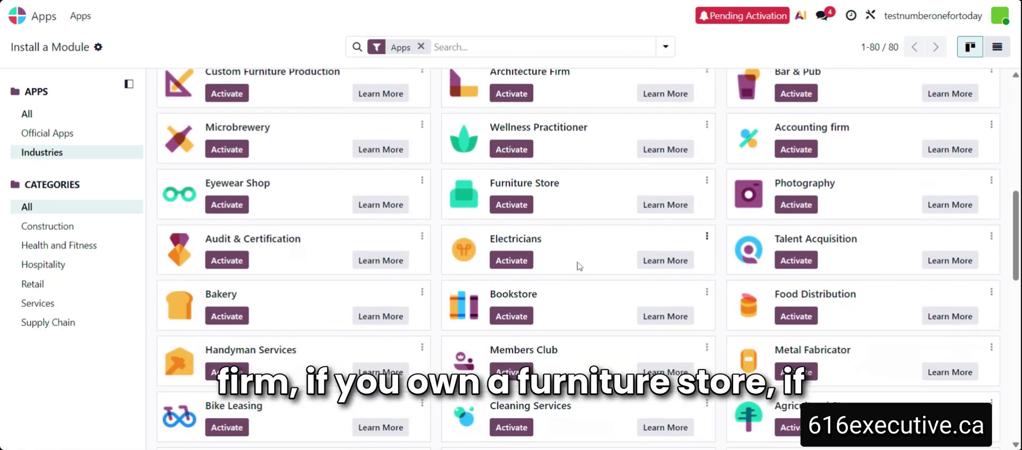
scroll(578, 268, "down", 1)
scroll(578, 268, "down", 1)
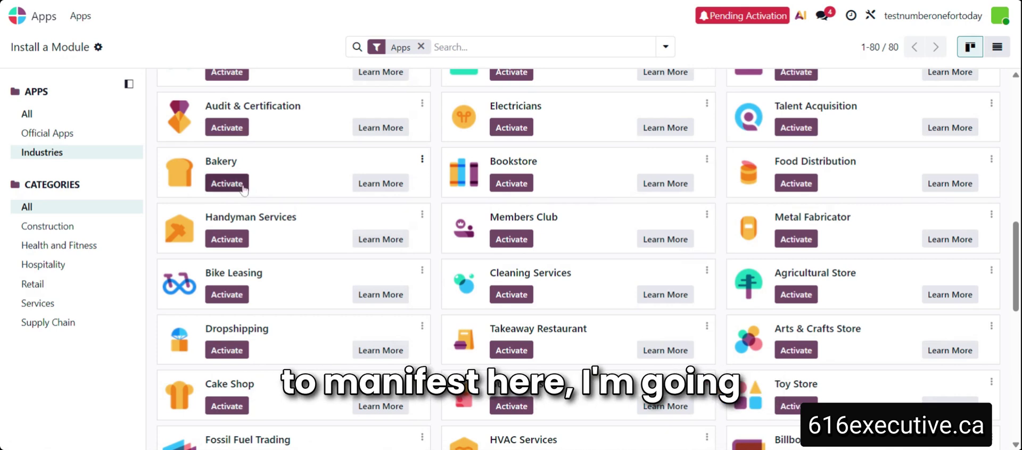
- Install the Bakery industry package with demo data and acknowledge the pricing plan change
left_click(224, 190)
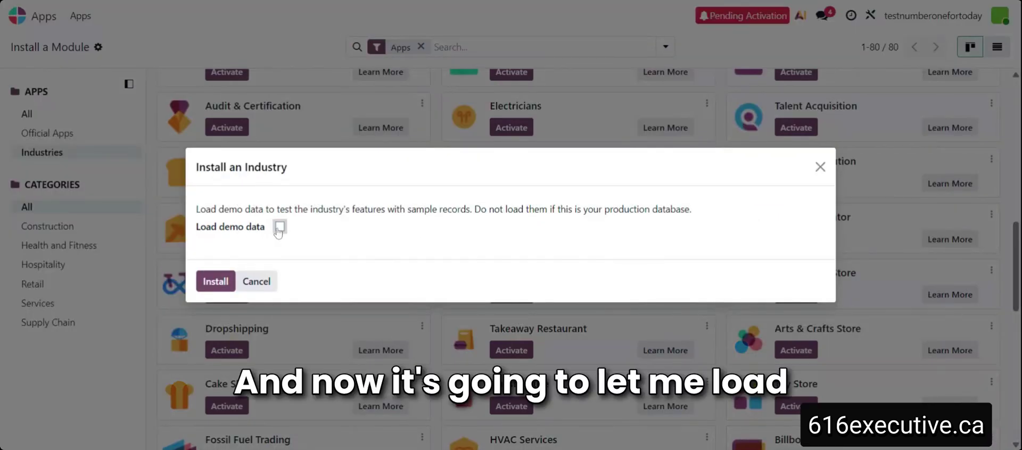
left_click(278, 230)
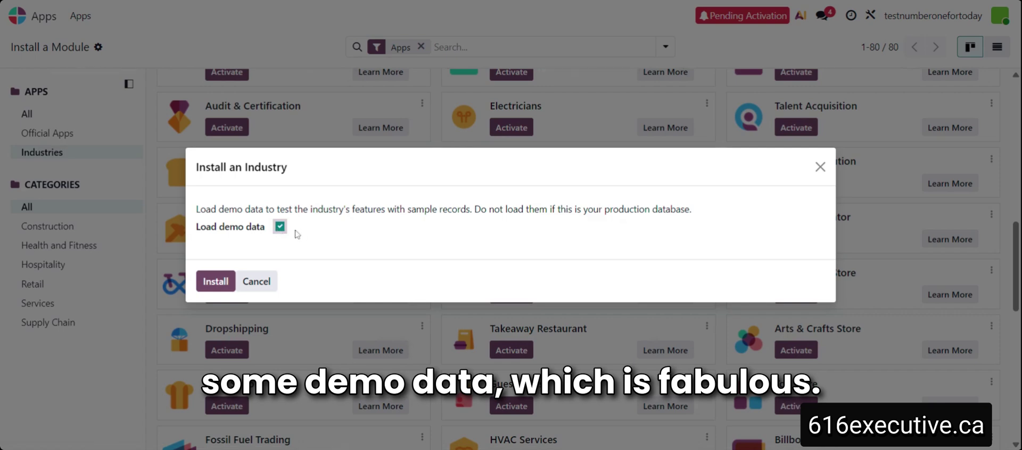
left_click(216, 282)
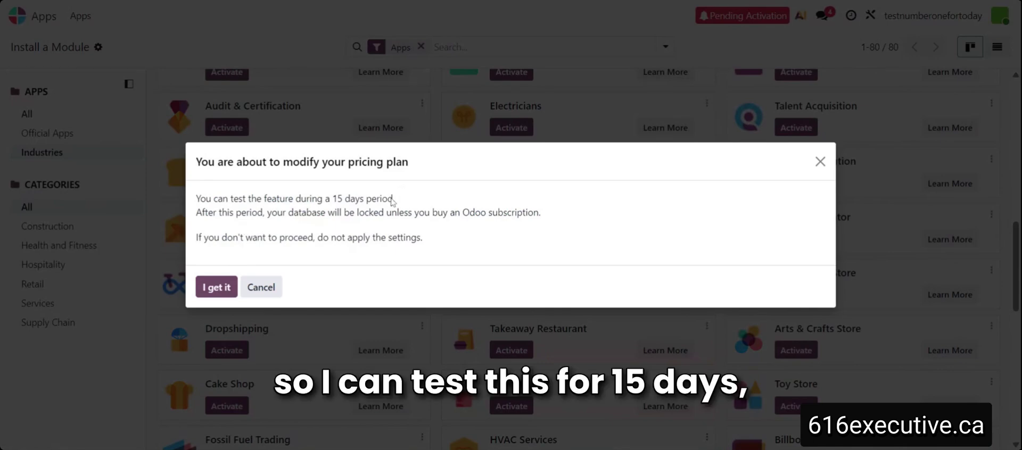
left_click(216, 286)
left_click(216, 281)
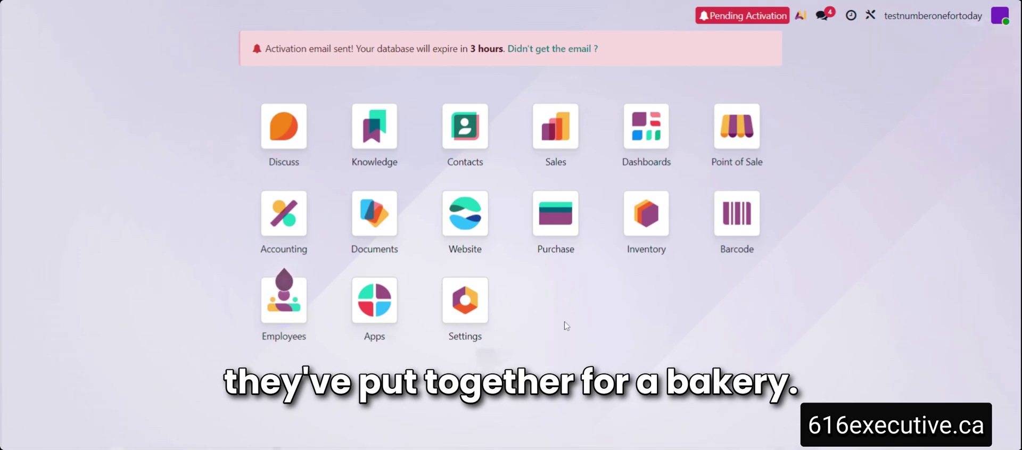
- View the Bakery website homepage and dismiss the Missing Record warning
left_click(466, 208)
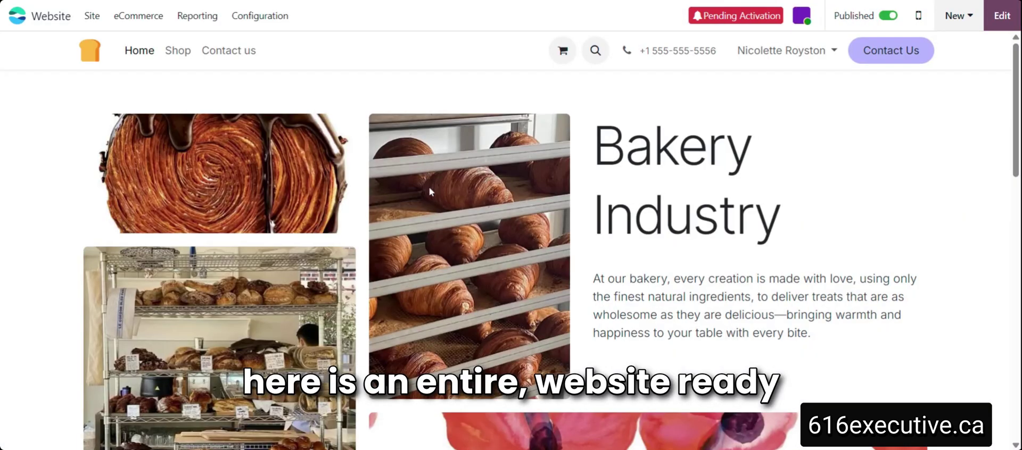
scroll(430, 190, "down", 2)
scroll(430, 190, "down", 3)
scroll(430, 190, "down", 3)
scroll(431, 194, "up", 2)
scroll(429, 190, "up", 4)
scroll(429, 189, "up", 3)
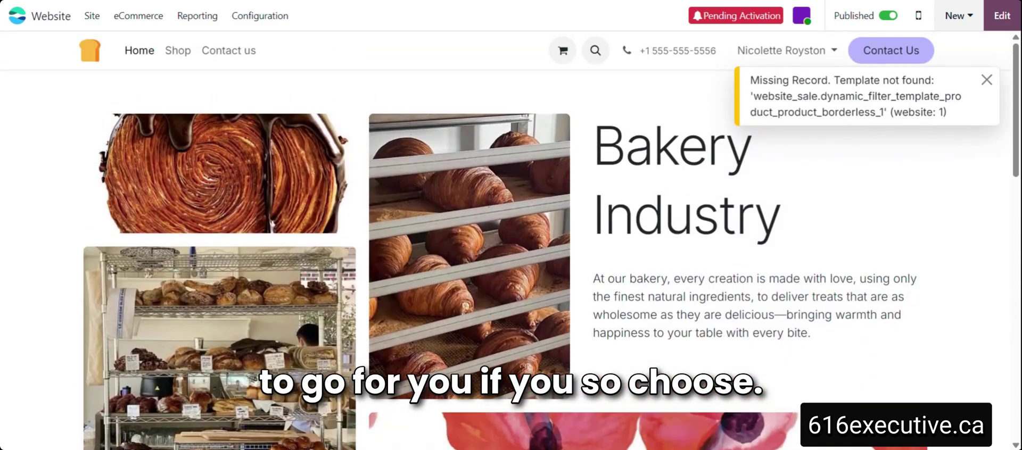
left_click(986, 80)
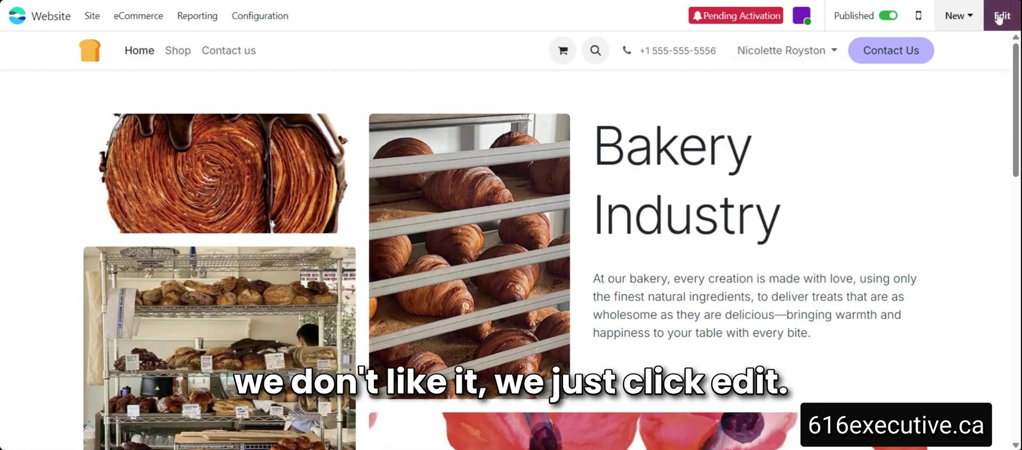
- Insert the 'Step Up Your Game' image block into the homepage and select its sphere image
left_click(999, 16)
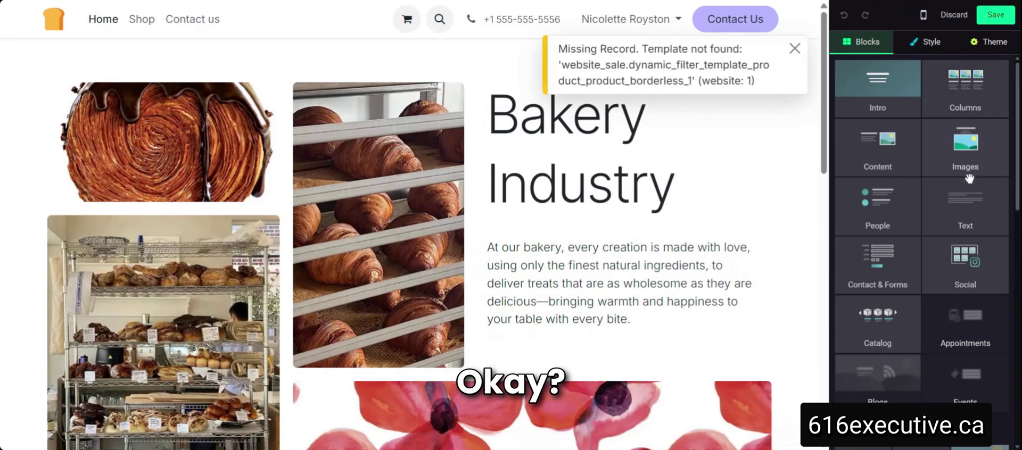
left_click(794, 48)
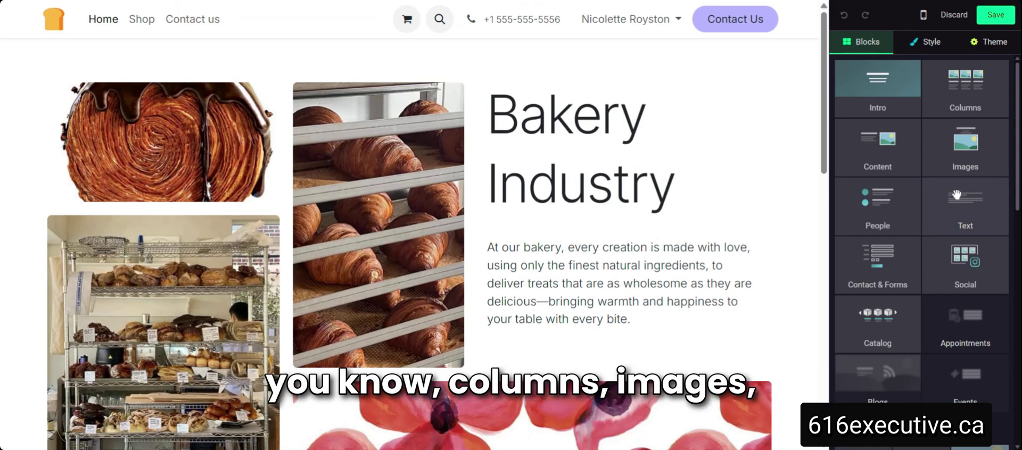
scroll(956, 194, "down", 2)
scroll(956, 181, "up", 2)
left_click(956, 166)
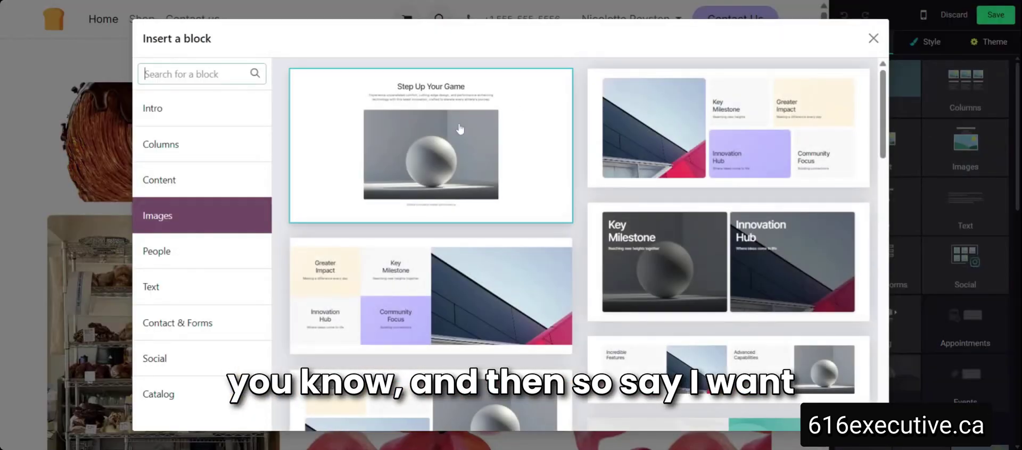
left_click(443, 135)
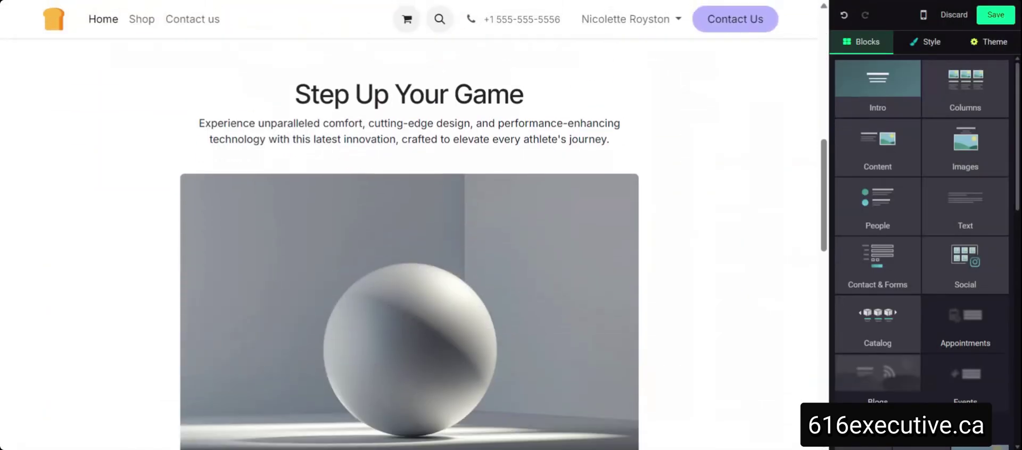
left_click(409, 381)
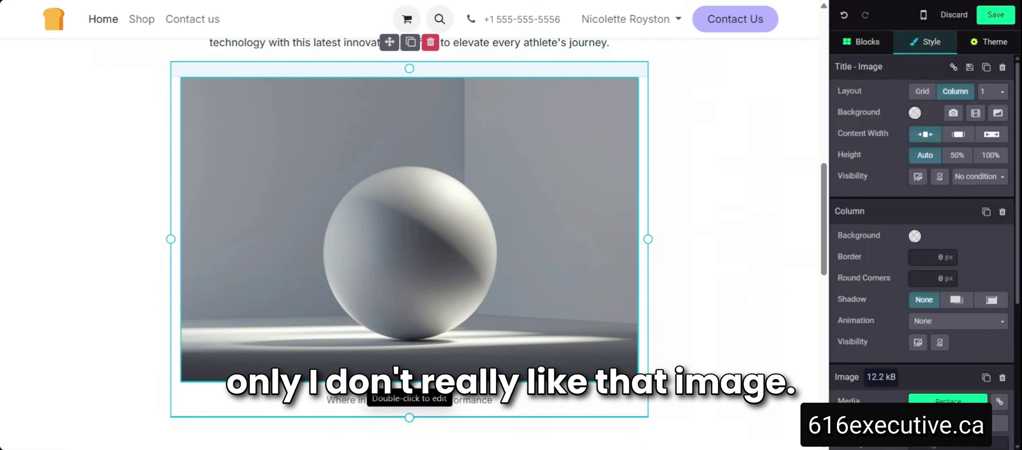
left_click(948, 400)
scroll(607, 259, "down", 2)
scroll(607, 258, "down", 3)
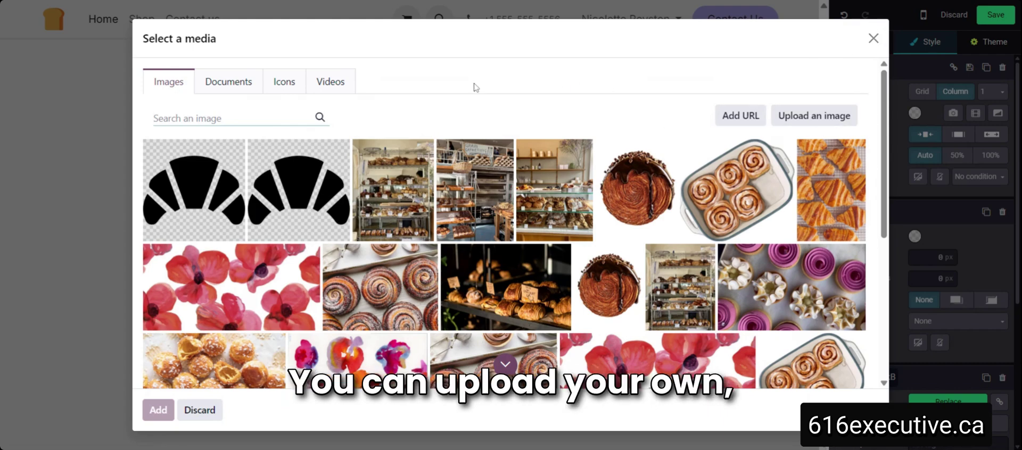
left_click(333, 93)
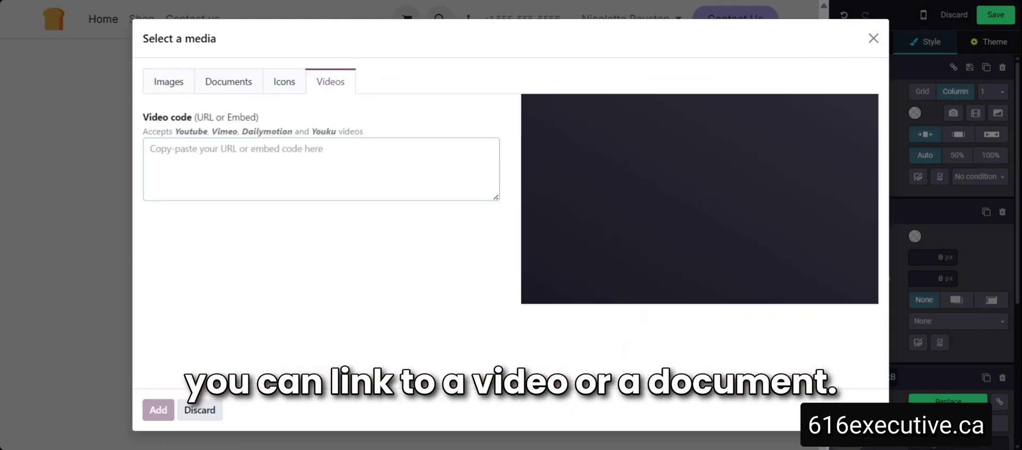
left_click(213, 81)
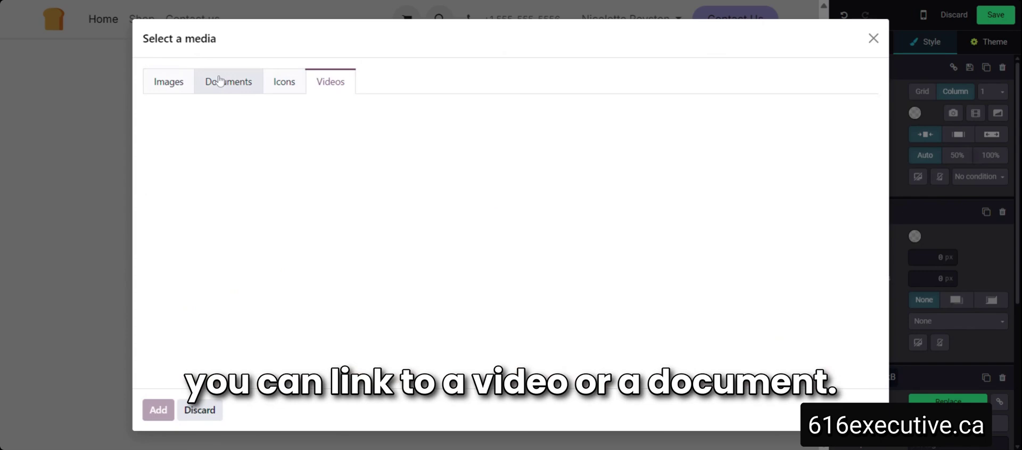
left_click(169, 83)
left_click(873, 38)
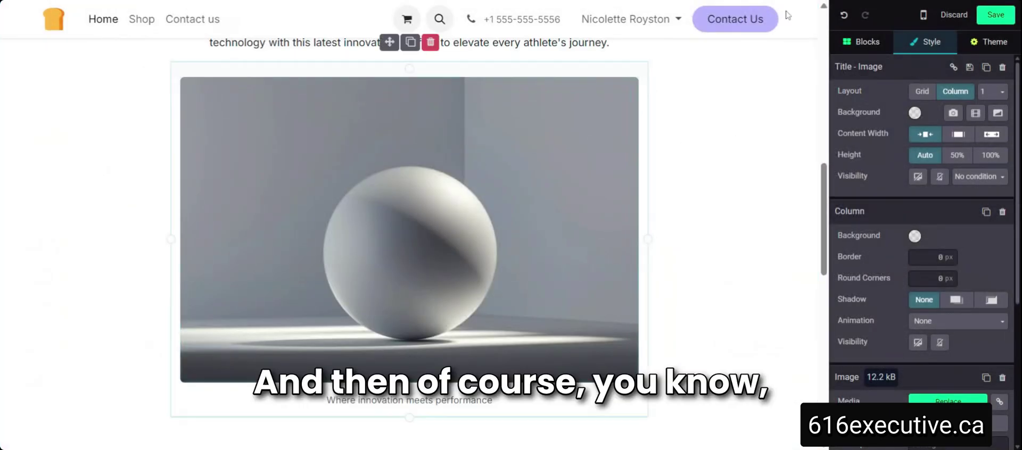
- Switch the website theme from the Theme settings, confirming to leave the editor
left_click(995, 43)
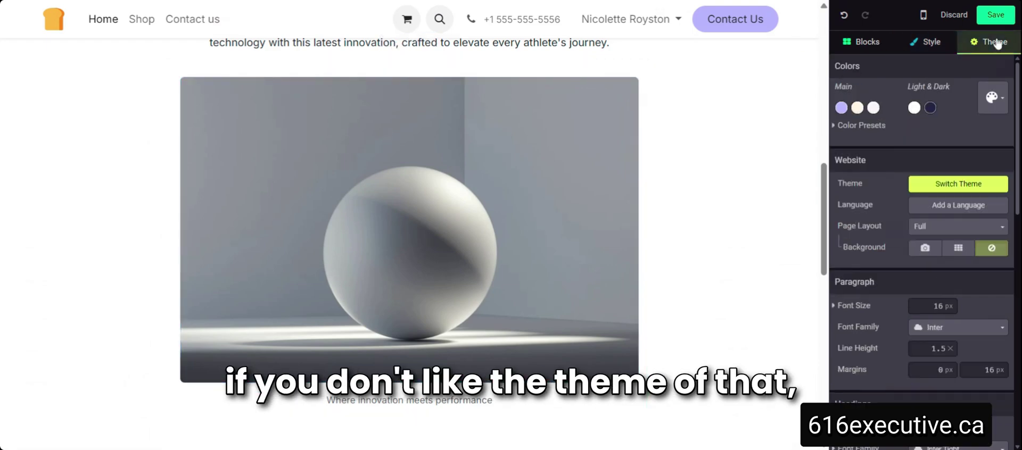
left_click(935, 184)
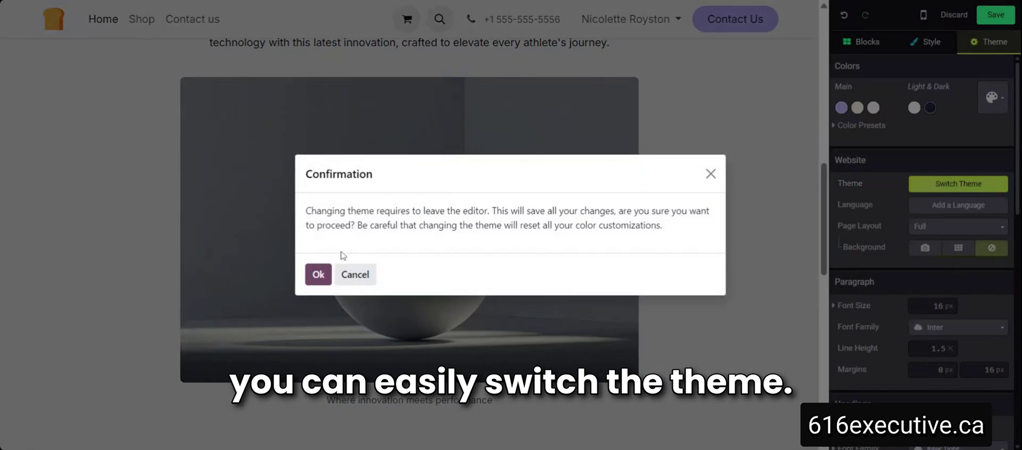
left_click(326, 274)
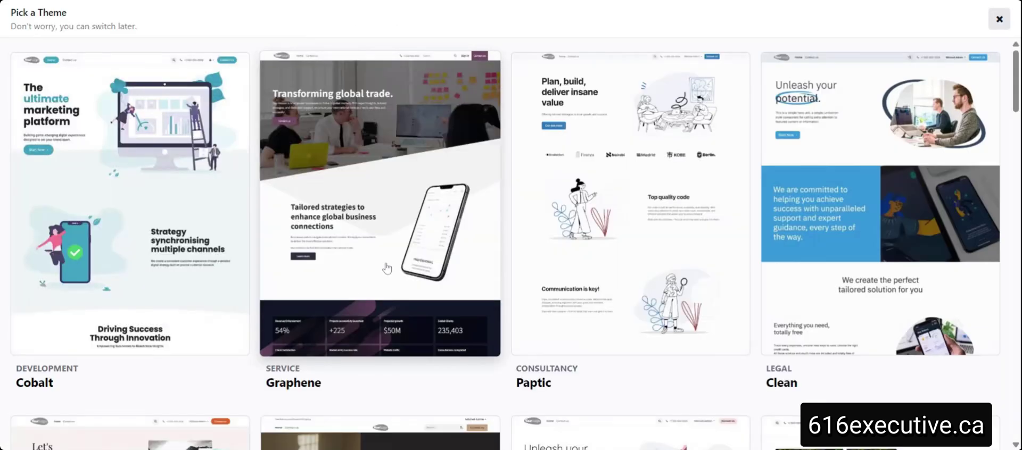
- Browse the Pick a Theme gallery's options, such as Cobalt, Graphene, Paptic and Clean
scroll(387, 267, "down", 3)
scroll(387, 268, "down", 5)
scroll(387, 265, "down", 4)
scroll(389, 262, "down", 3)
scroll(389, 263, "down", 4)
scroll(389, 262, "down", 7)
scroll(389, 262, "down", 4)
scroll(389, 262, "up", 10)
scroll(388, 261, "up", 5)
scroll(388, 261, "up", 5)
scroll(388, 260, "up", 3)
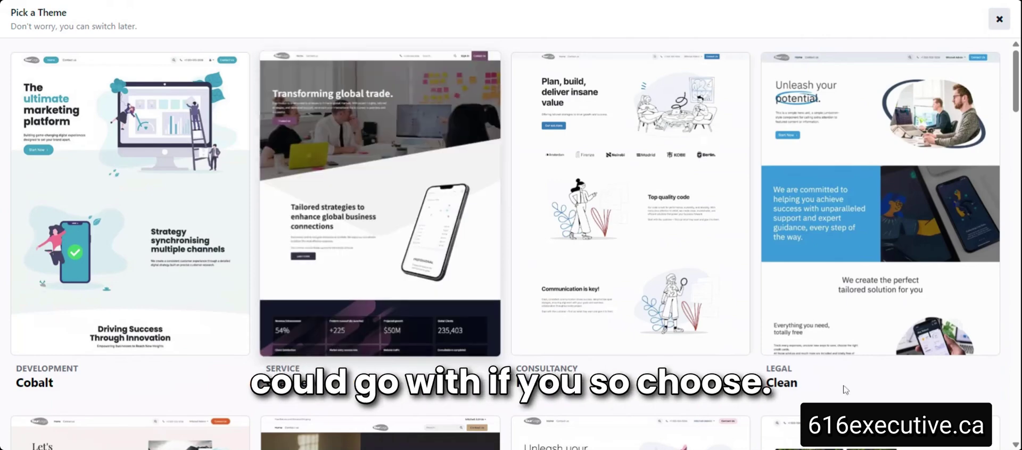
- Close the theme gallery without picking a theme and return to the apps menu
left_click(998, 18)
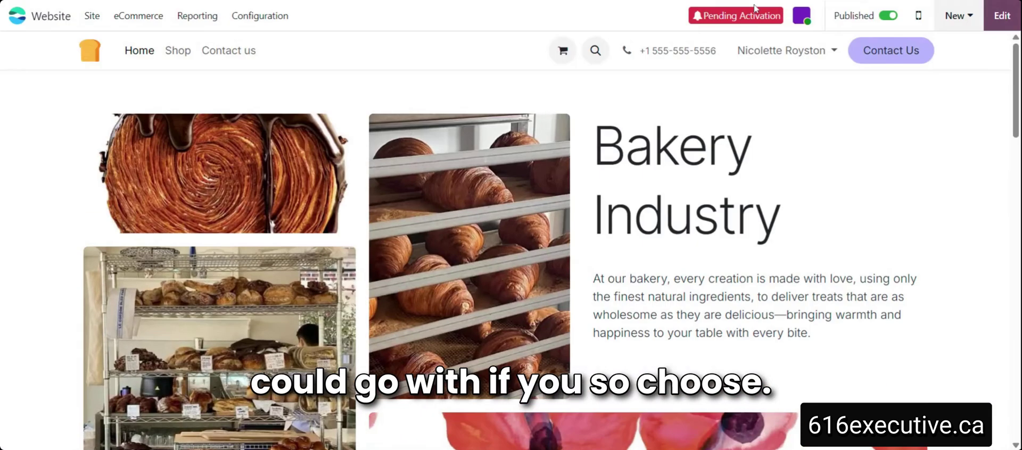
left_click(986, 79)
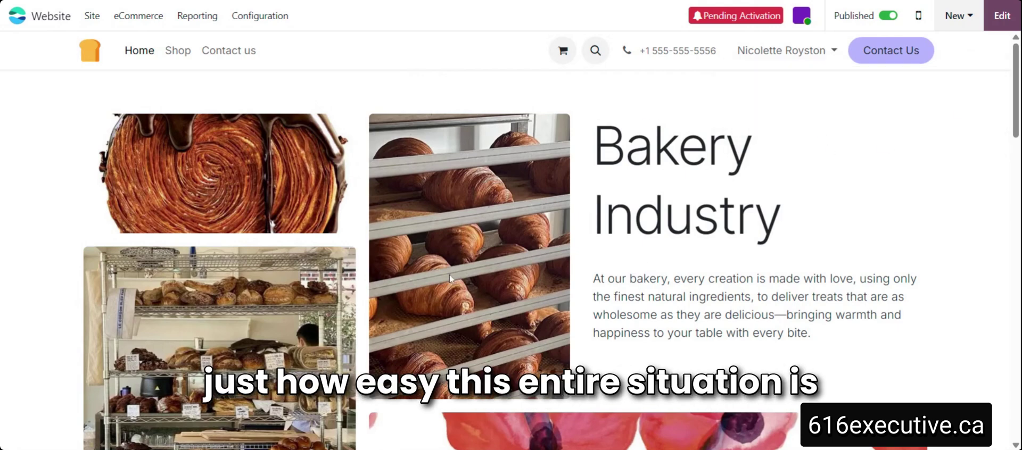
scroll(449, 274, "down", 3)
scroll(449, 274, "up", 3)
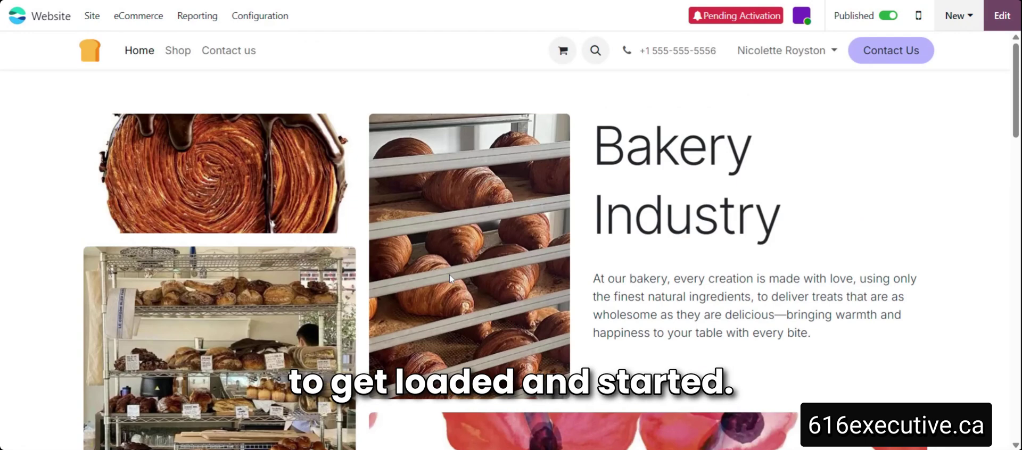
left_click(17, 16)
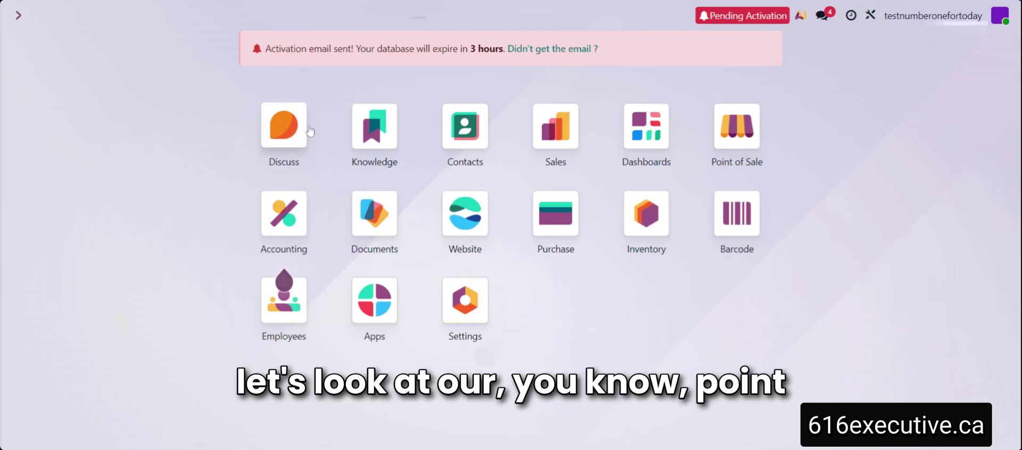
left_click(642, 220)
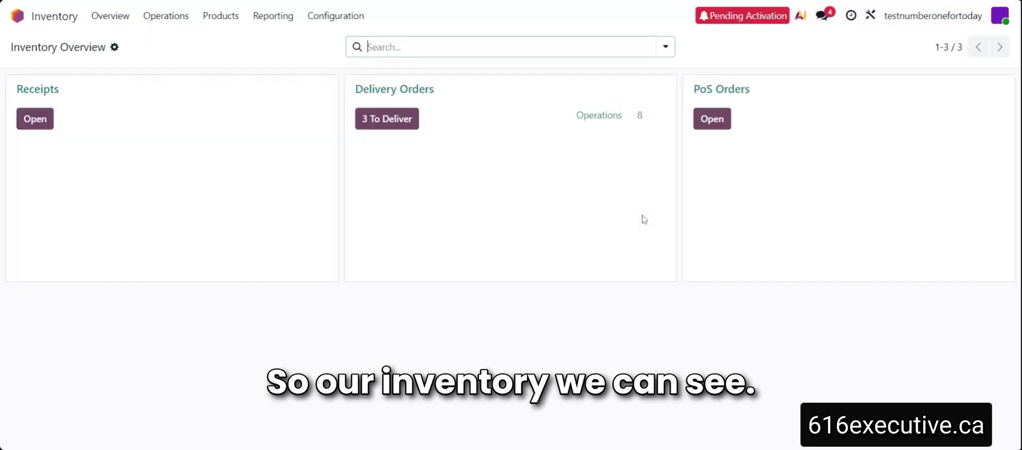
left_click(201, 19)
left_click(214, 47)
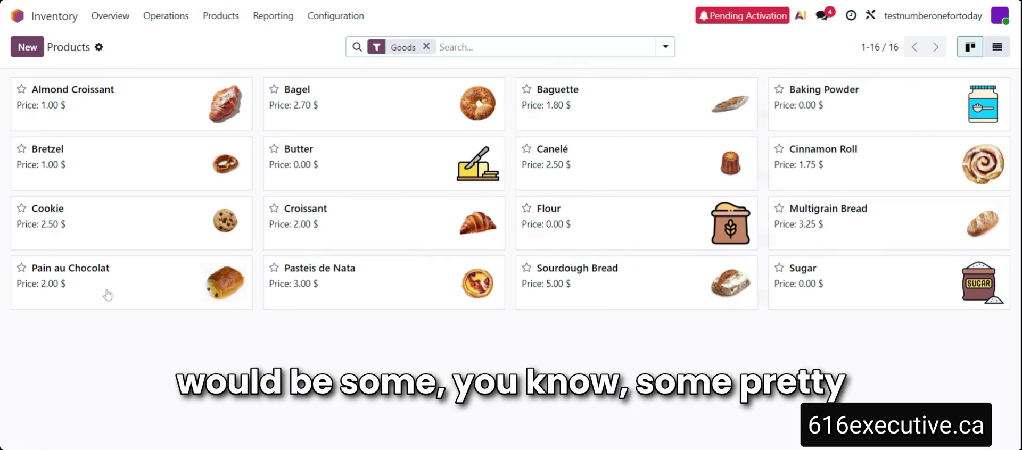
left_click(77, 90)
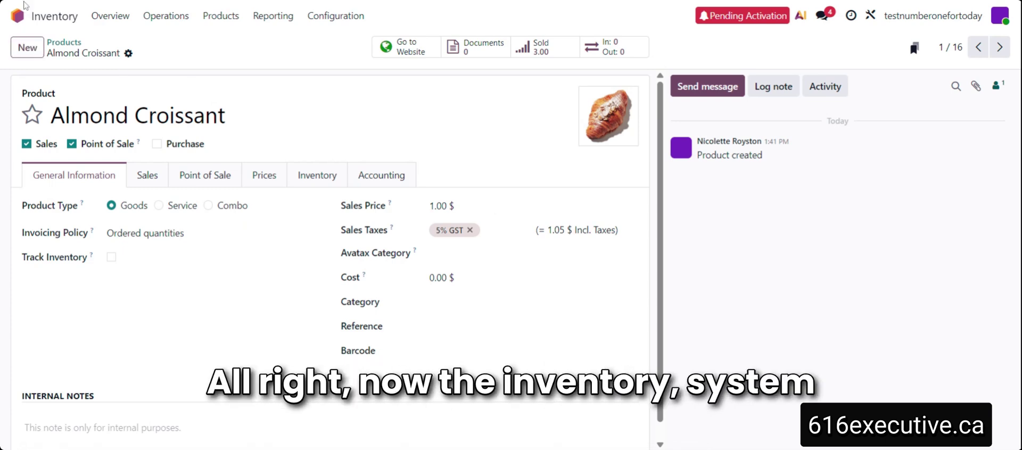
left_click(16, 17)
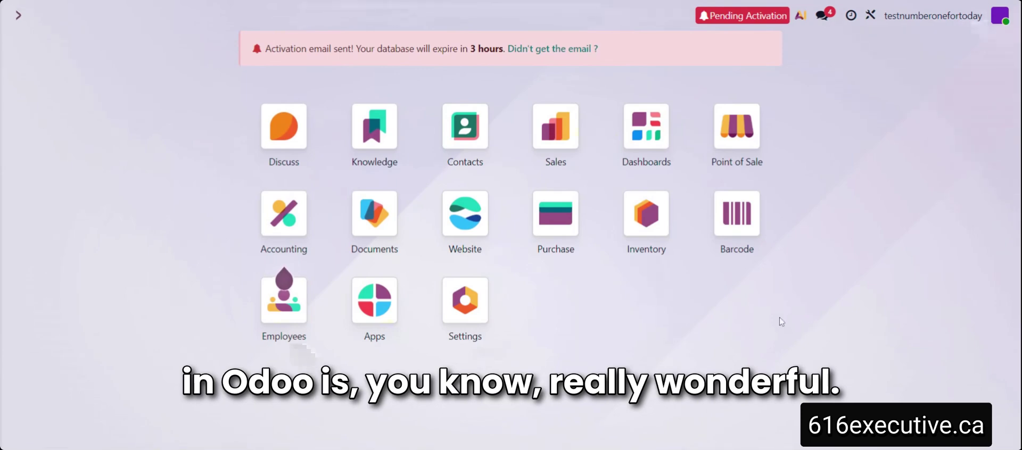
left_click(642, 224)
left_click(214, 22)
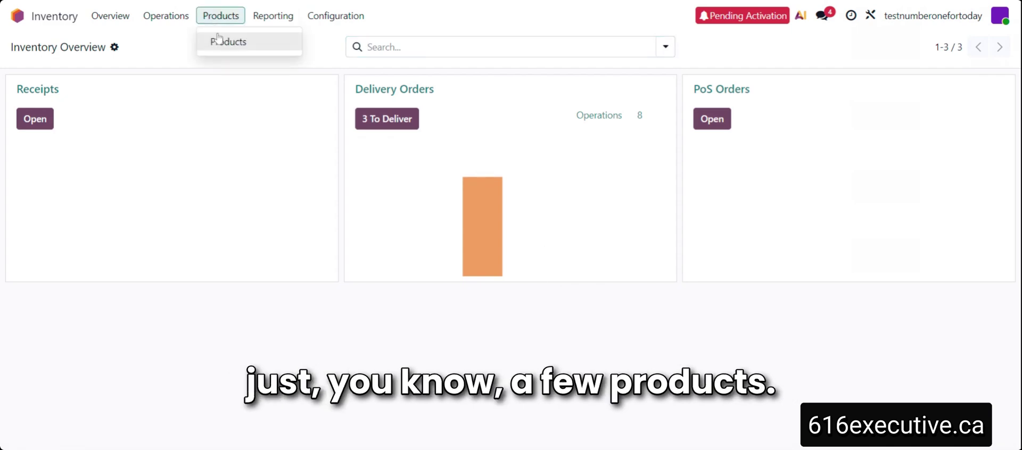
left_click(212, 41)
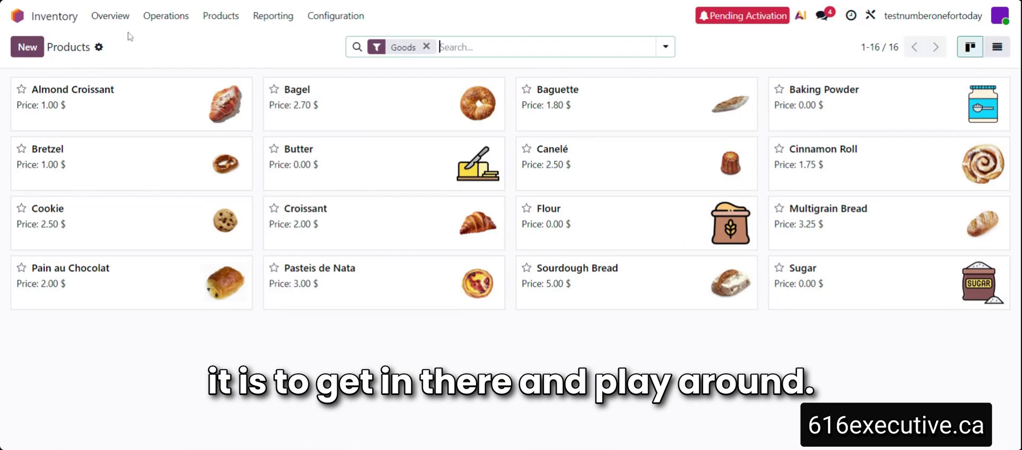
left_click(18, 16)
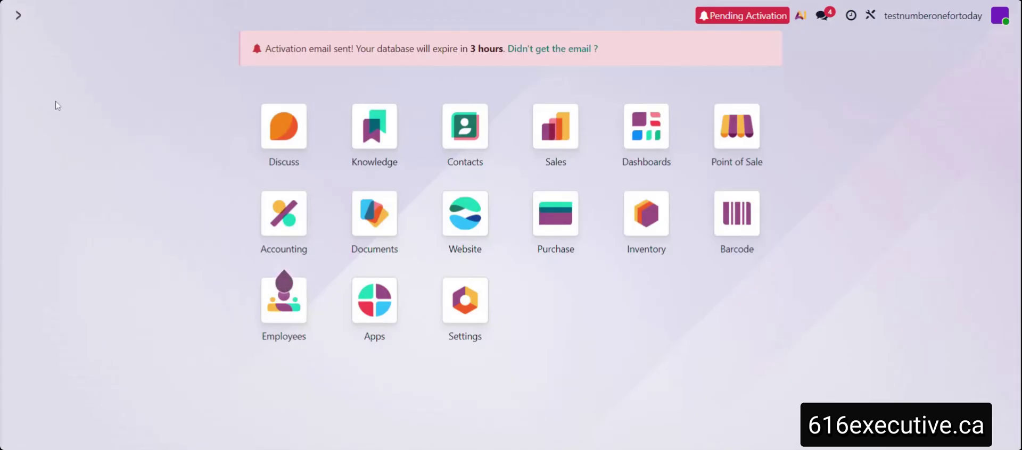
- Open the Bakery point of sale register with 20.00 opening cash
left_click(728, 131)
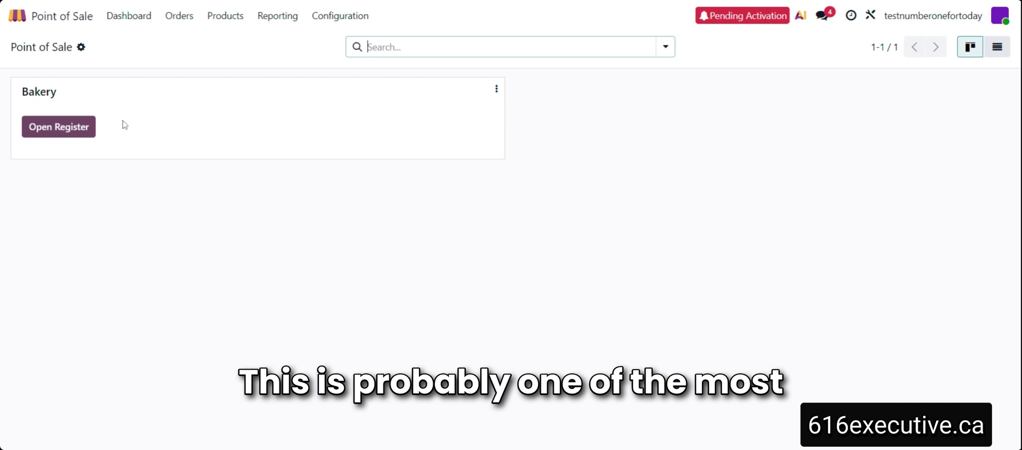
left_click(82, 129)
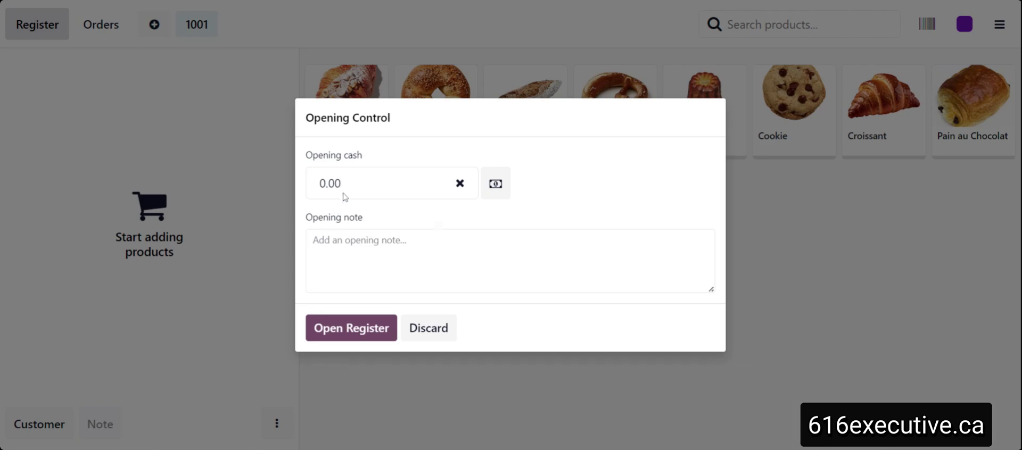
key("ctrl+a")
type("20.00")
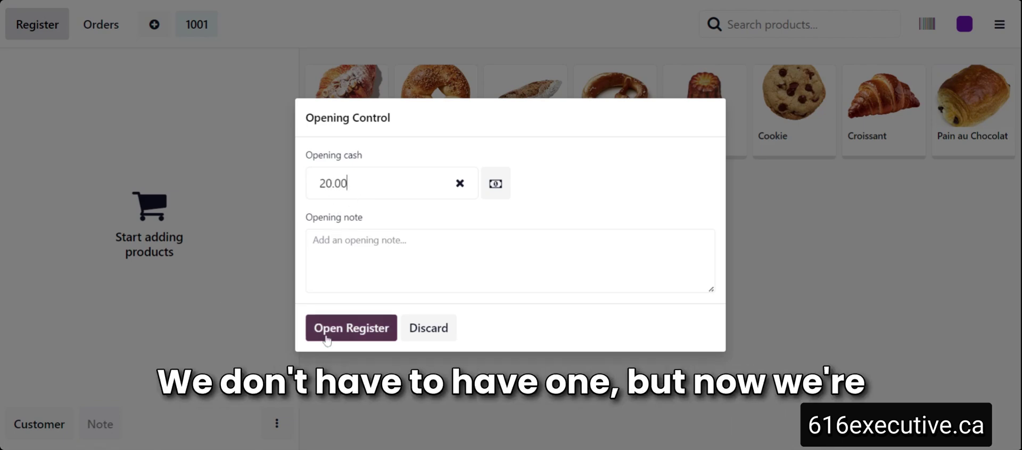
left_click(328, 337)
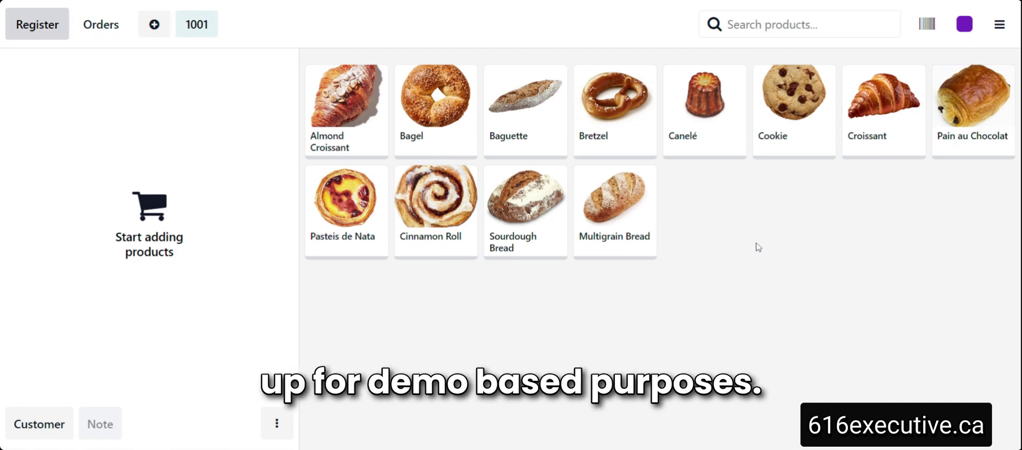
- Sell one Almond Croissant for $1.05, paid with $2 cash, giving $0.95 change
left_click(347, 91)
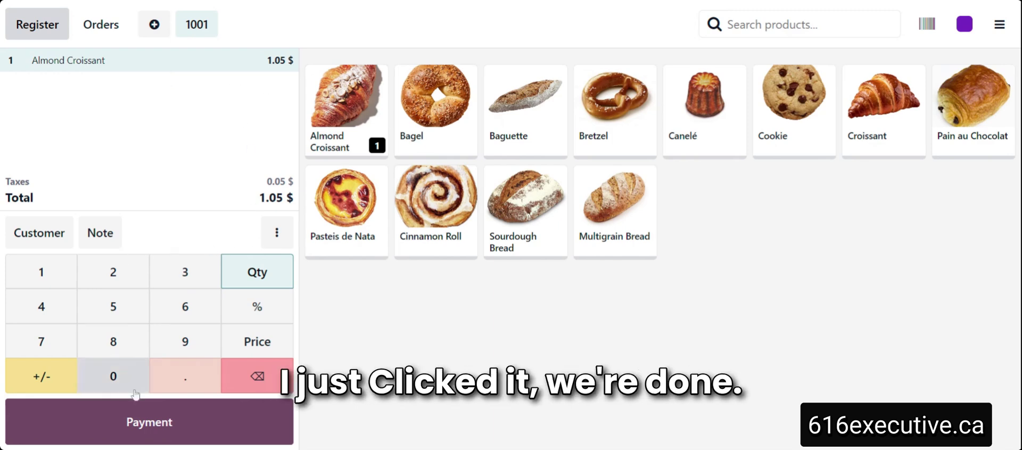
left_click(130, 430)
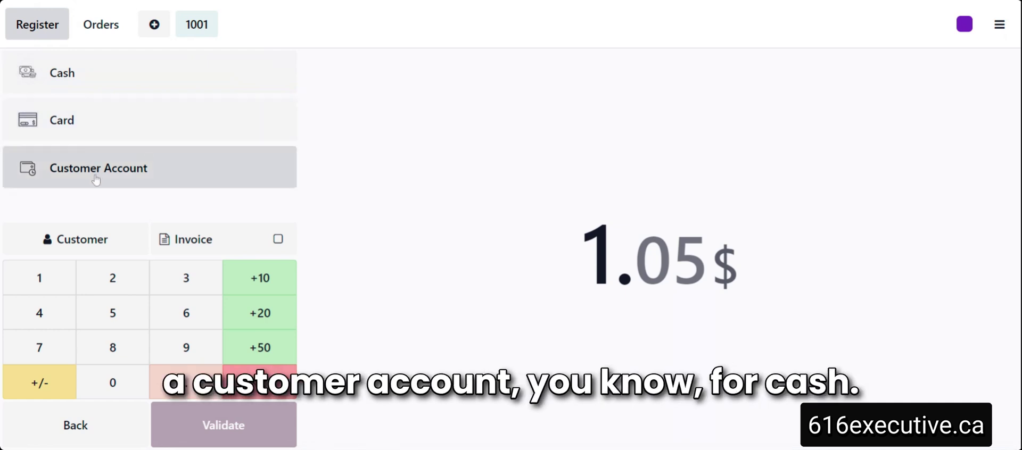
left_click(118, 86)
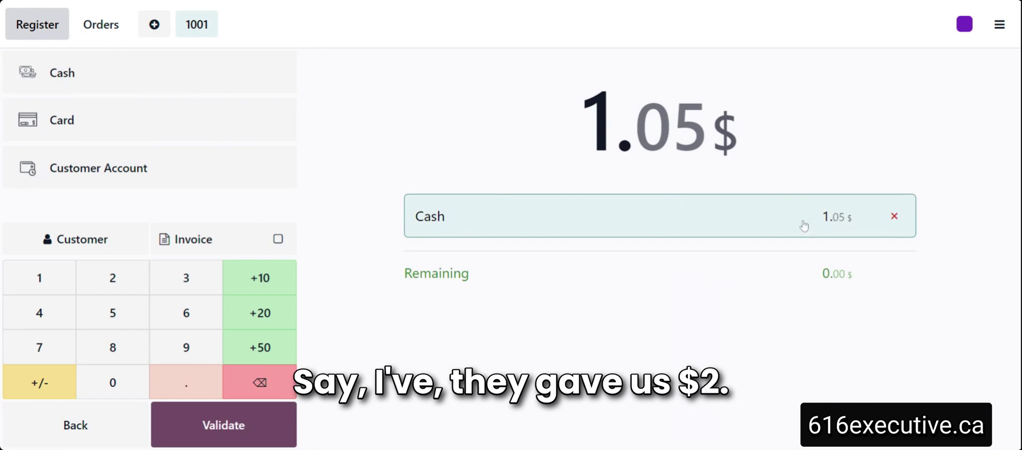
type("2")
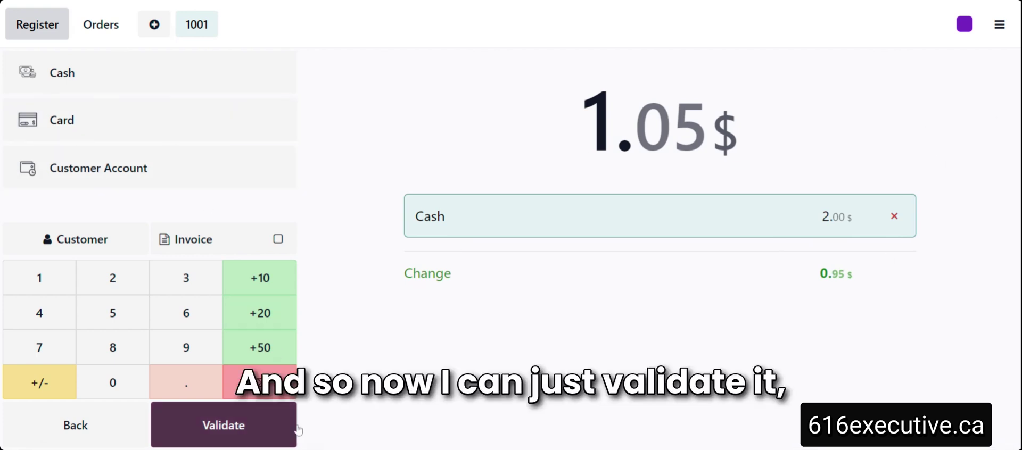
left_click(263, 434)
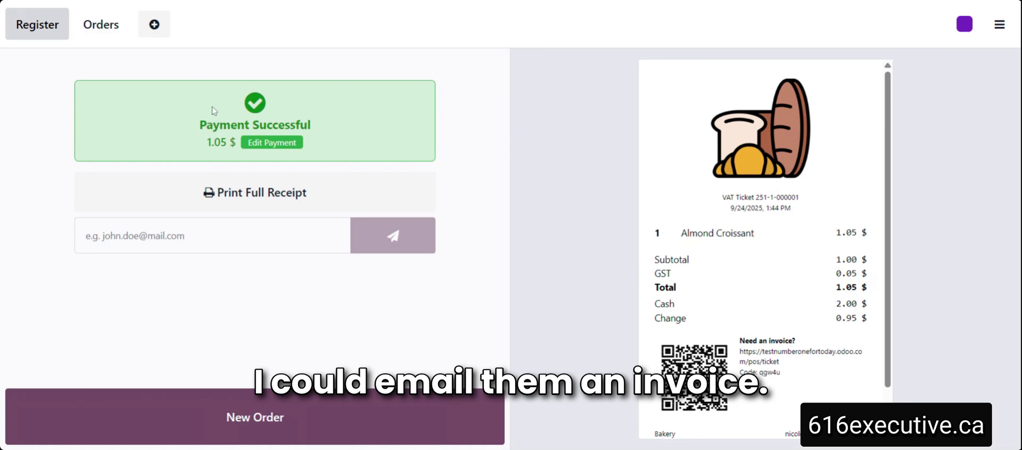
- Start a new order, discard an unsaved new product form, and return to the Backend dashboard
left_click(196, 425)
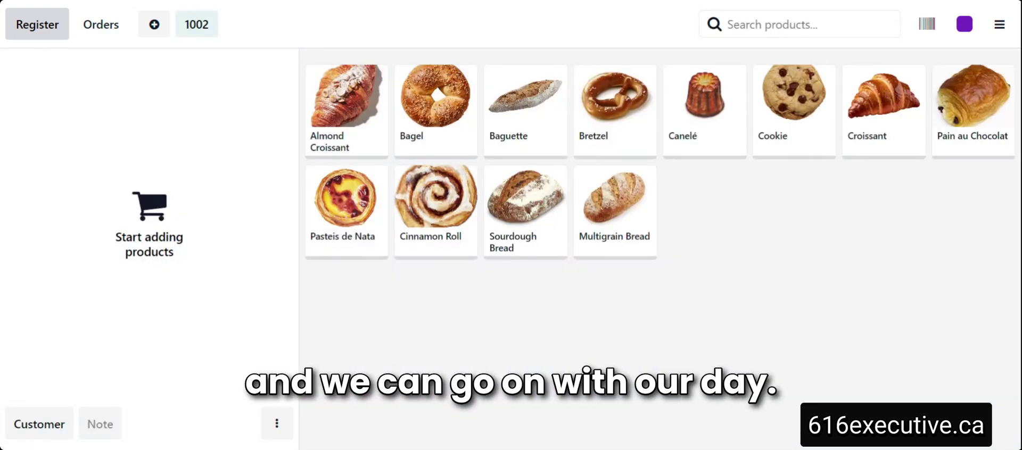
left_click(999, 24)
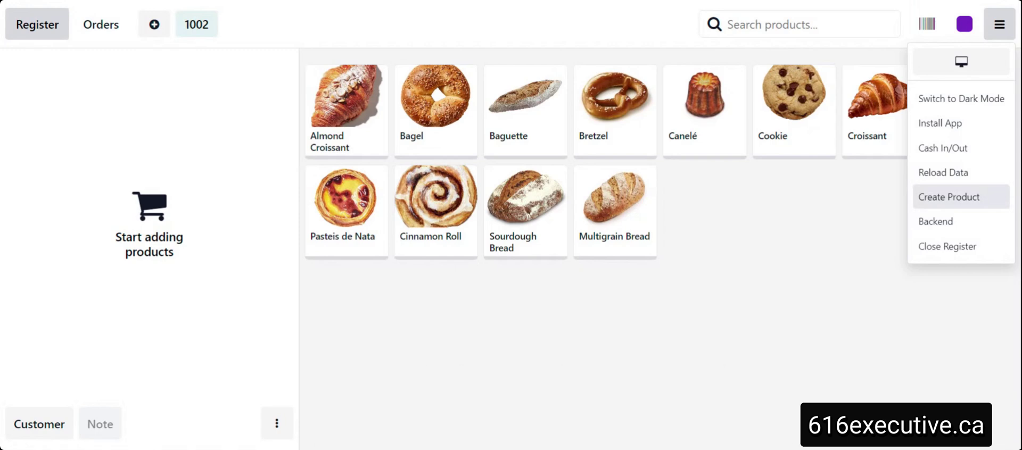
left_click(944, 199)
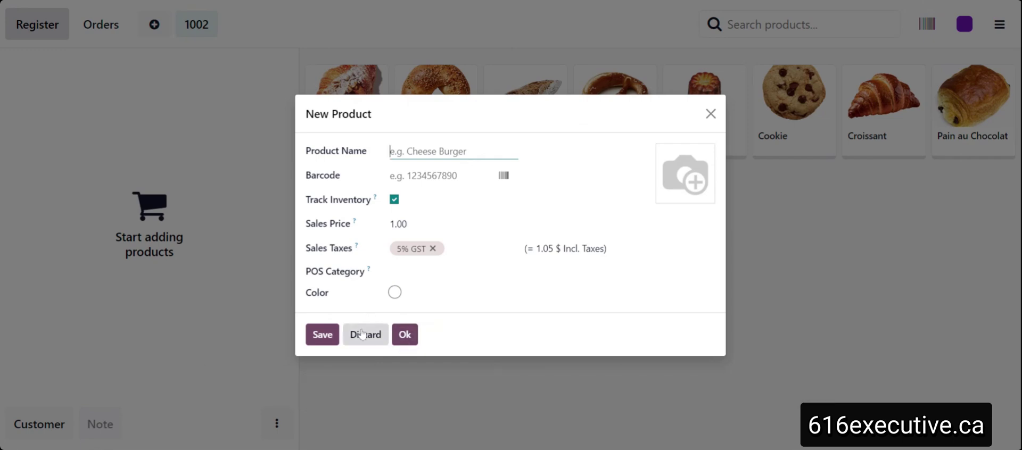
left_click(711, 114)
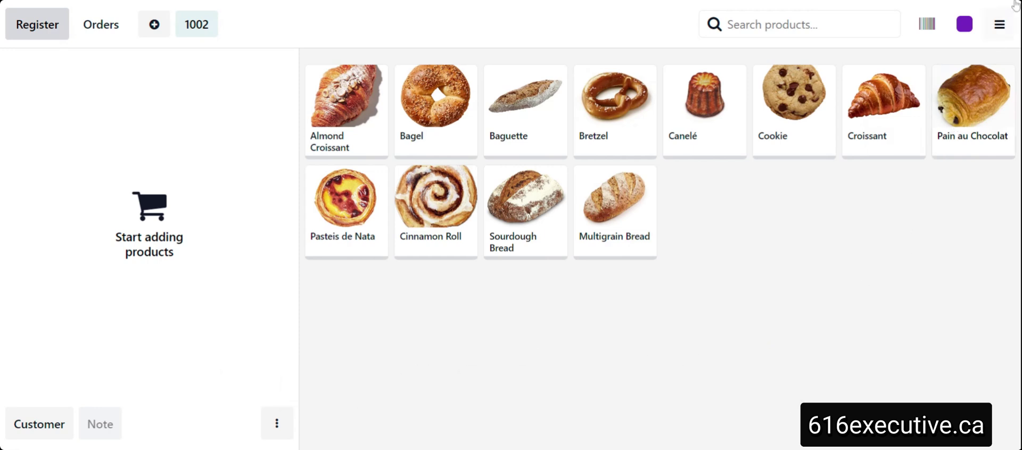
left_click(1009, 24)
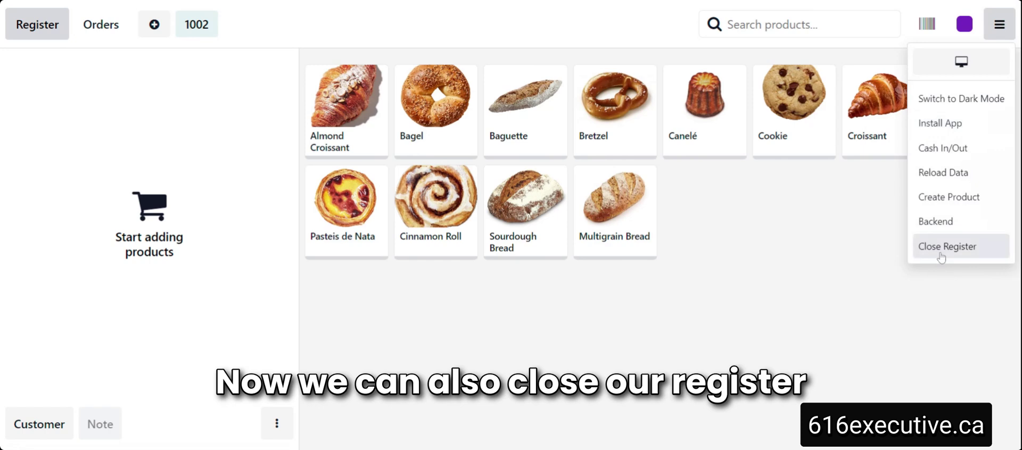
left_click(941, 222)
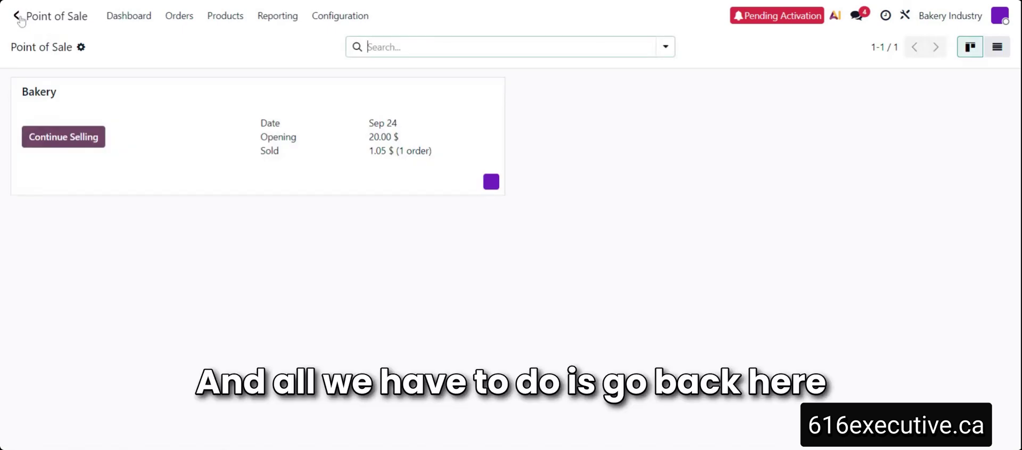
- Open the vendor bills list from the Accounting Purchases journal
left_click(20, 17)
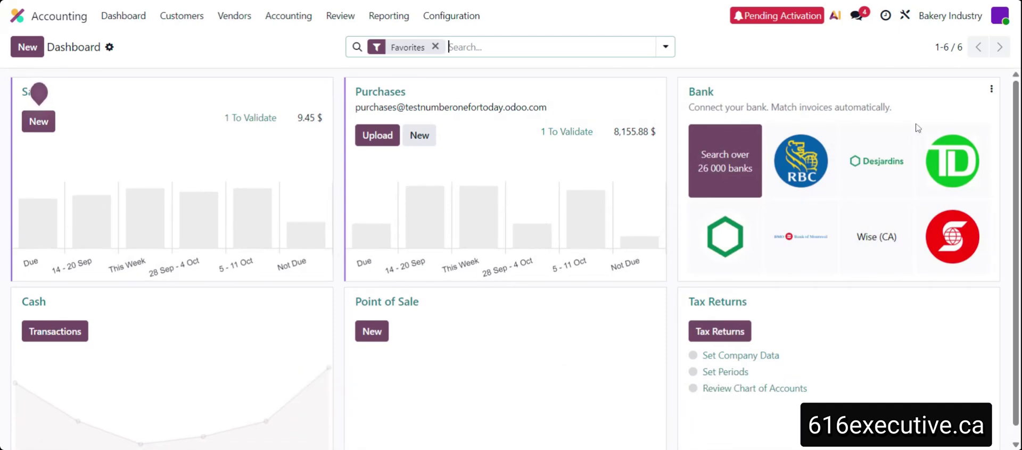
mouse_move(838, 183)
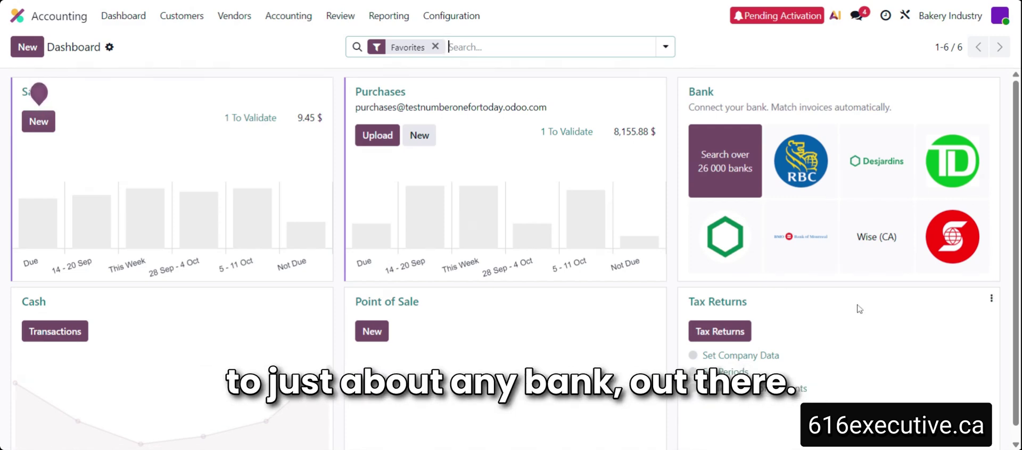
mouse_move(790, 345)
scroll(887, 336, "down", 1)
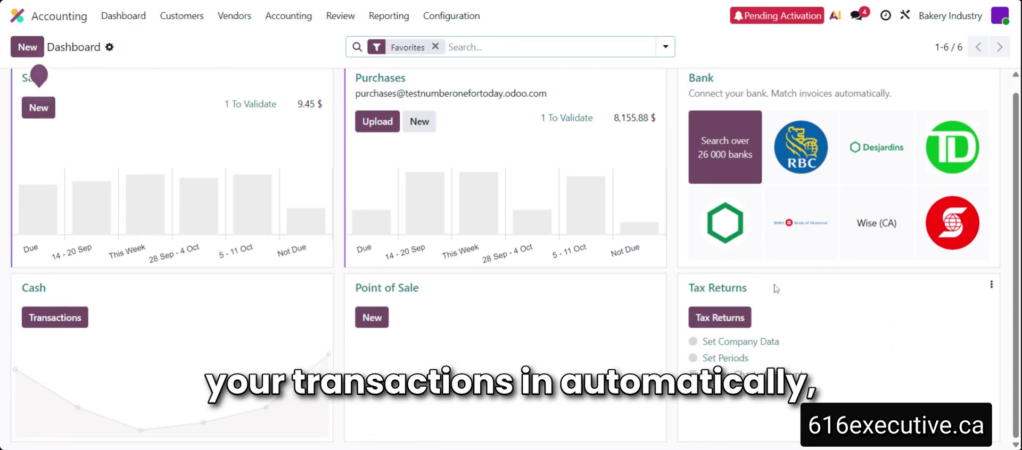
mouse_move(418, 81)
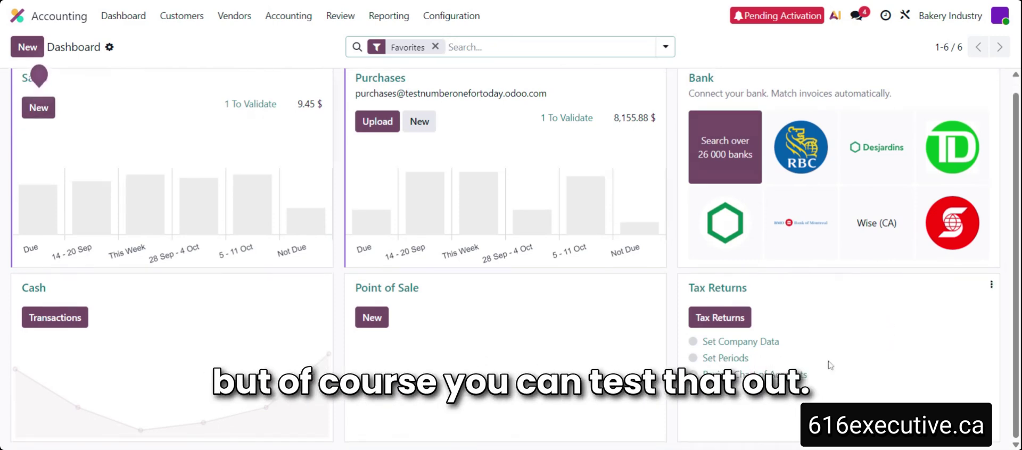
mouse_move(380, 91)
left_click(380, 83)
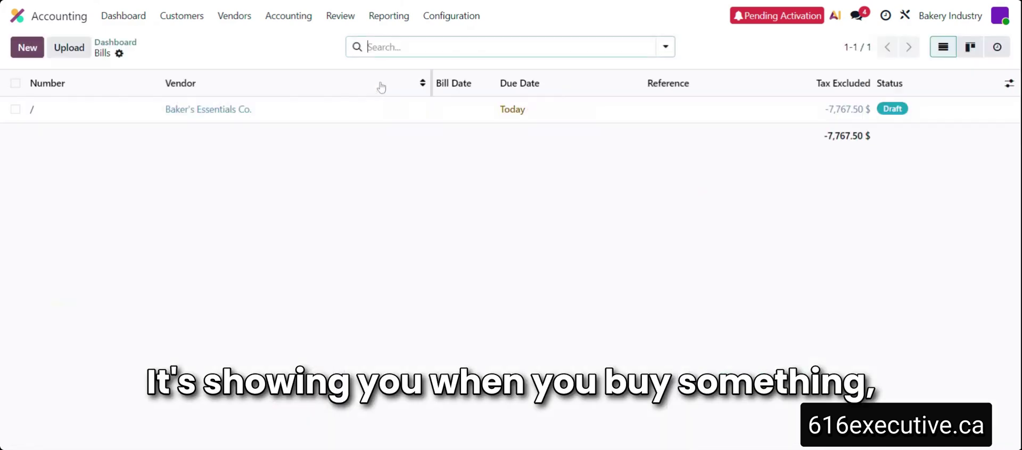
- Review the Baker's Essentials Co. draft bill, then return to the Accounting dashboard
left_click(228, 112)
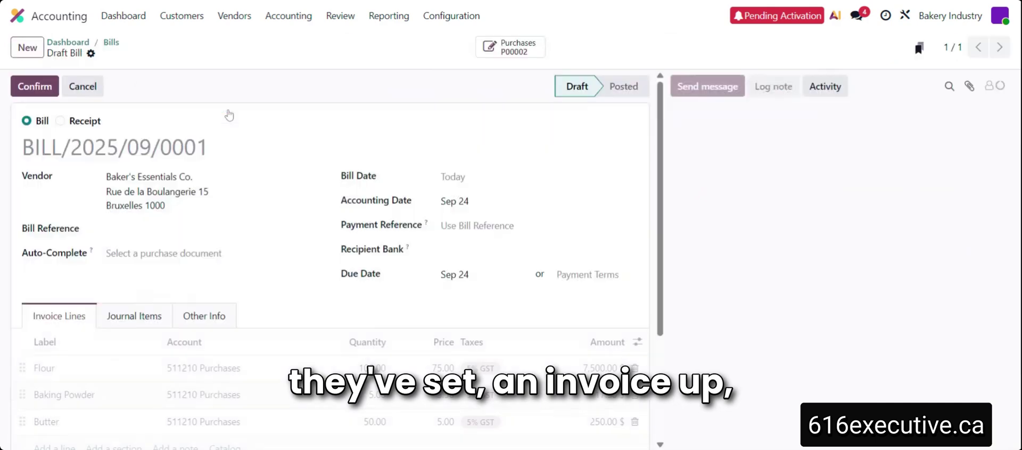
scroll(290, 202, "down", 3)
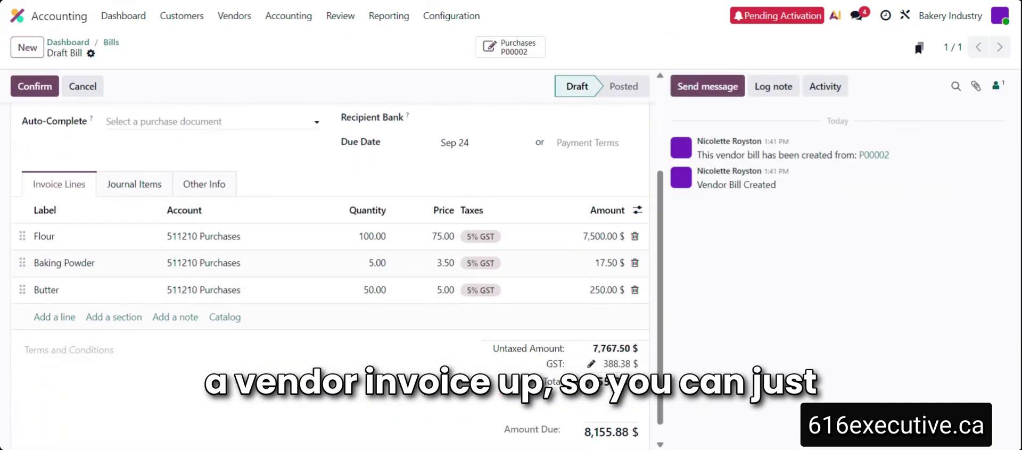
scroll(289, 242, "up", 2)
scroll(281, 195, "up", 2)
left_click(69, 42)
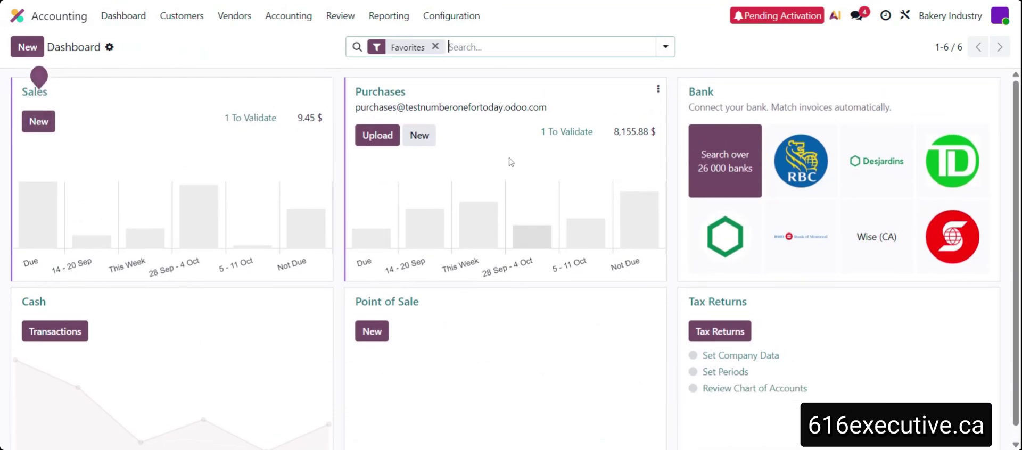
- Go back to the Odoo home menu of installed apps using the top-left arrow
left_click(24, 19)
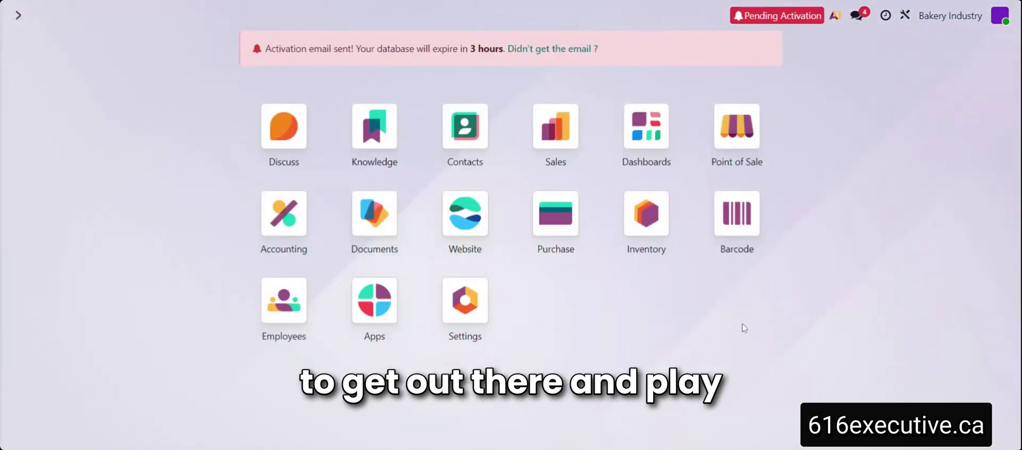